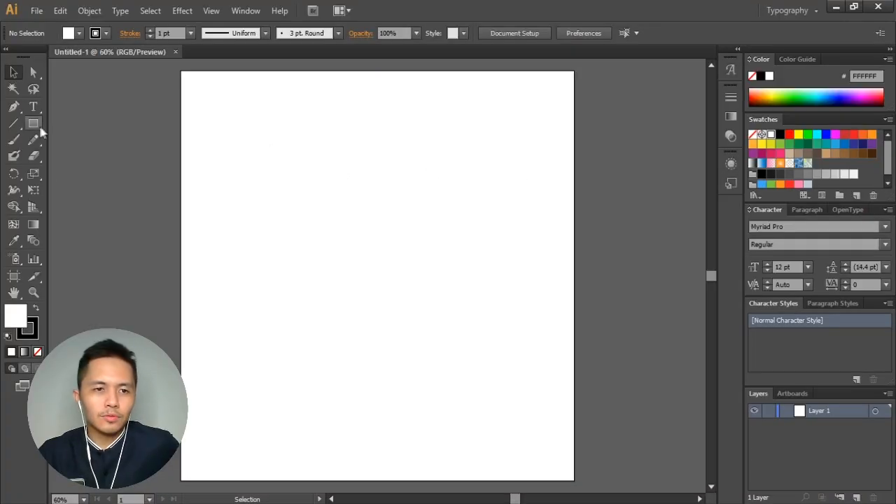
# Draw a circle with the Ellipse tool in the upper-left part of the artboard
pyautogui.click(40, 129)
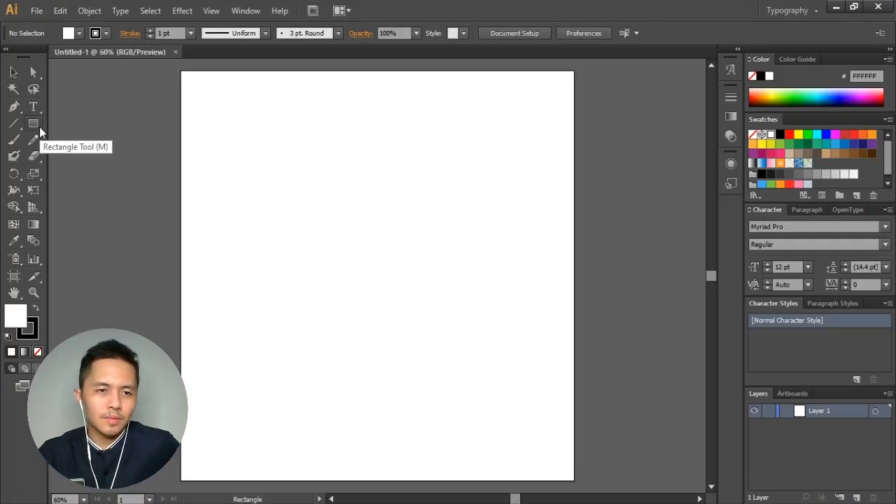
pyautogui.moveTo(39, 127); pyautogui.dragTo(86, 159)
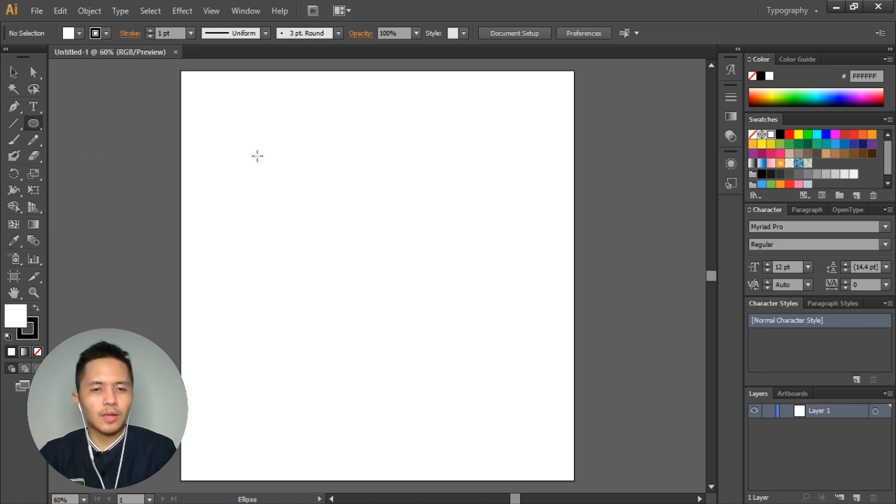
pyautogui.moveTo(244, 134); pyautogui.dragTo(321, 221)
pyautogui.press('v')
pyautogui.scroll(1, 302, 167)
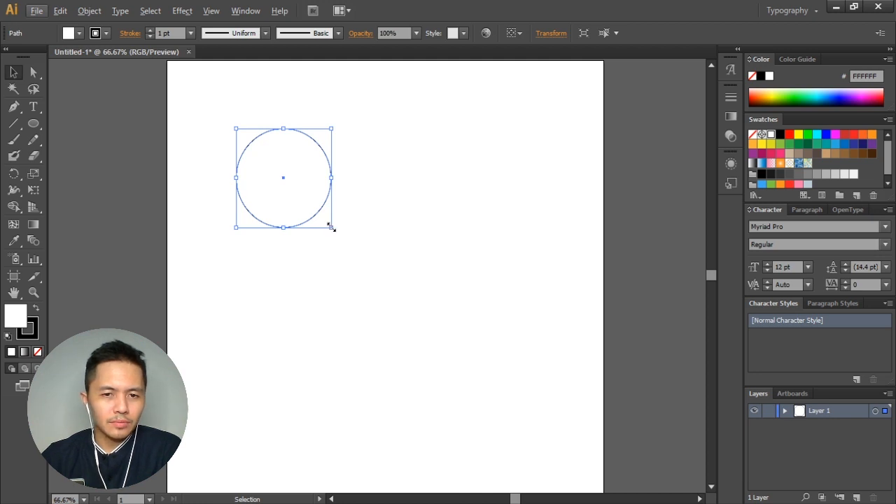
pyautogui.click(18, 77)
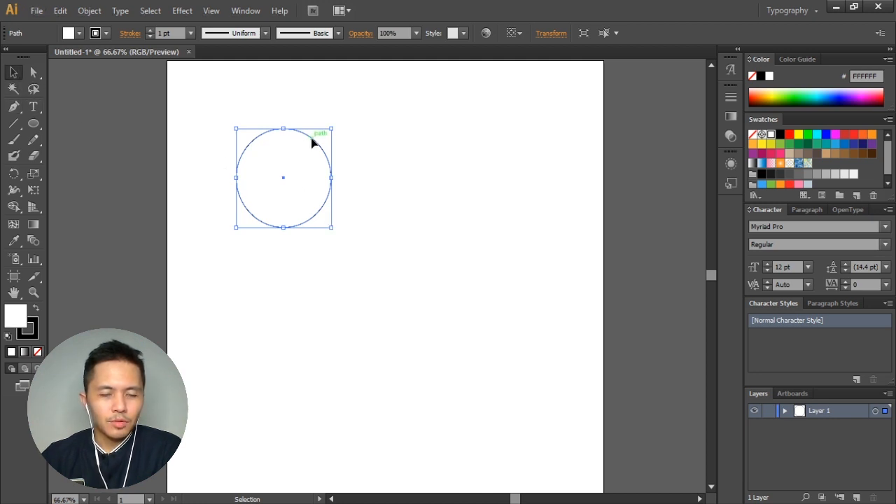
# Duplicate the circle twice, placing one overlapping copy at its lower right and another at its lower left
pyautogui.moveTo(313, 143); pyautogui.dragTo(373, 150)
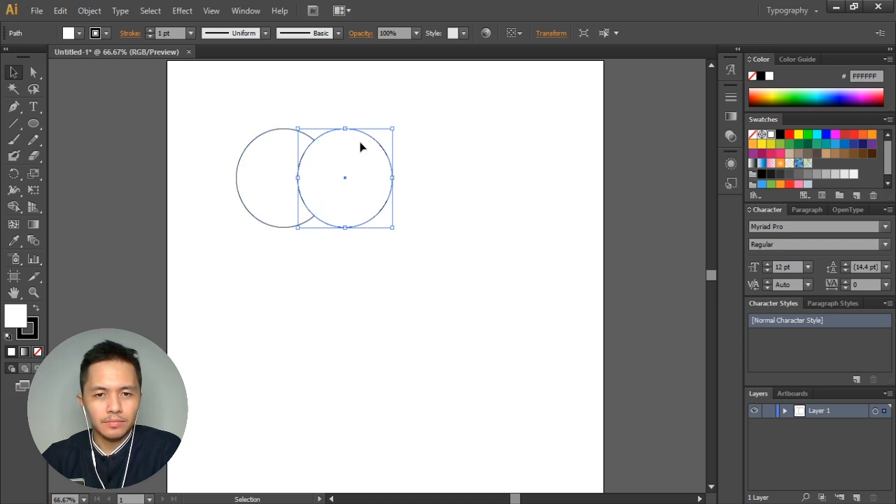
pyautogui.moveTo(374, 143); pyautogui.dragTo(359, 158)
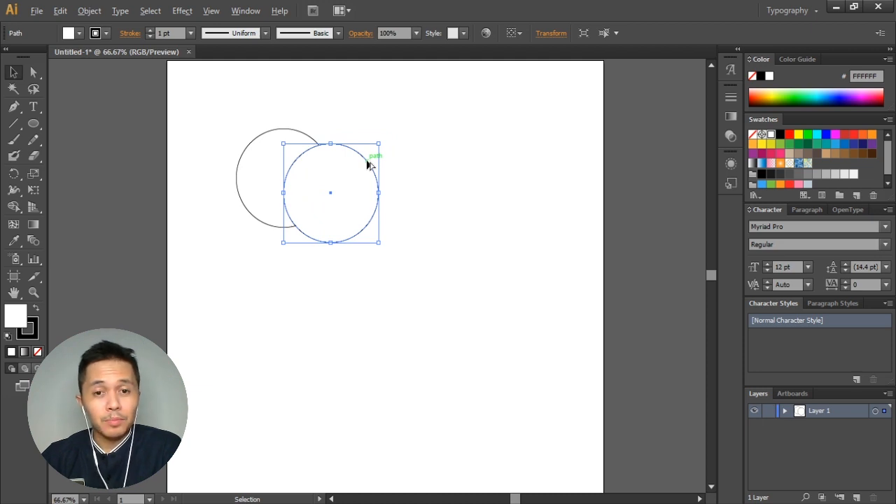
pyautogui.moveTo(366, 160); pyautogui.dragTo(290, 181)
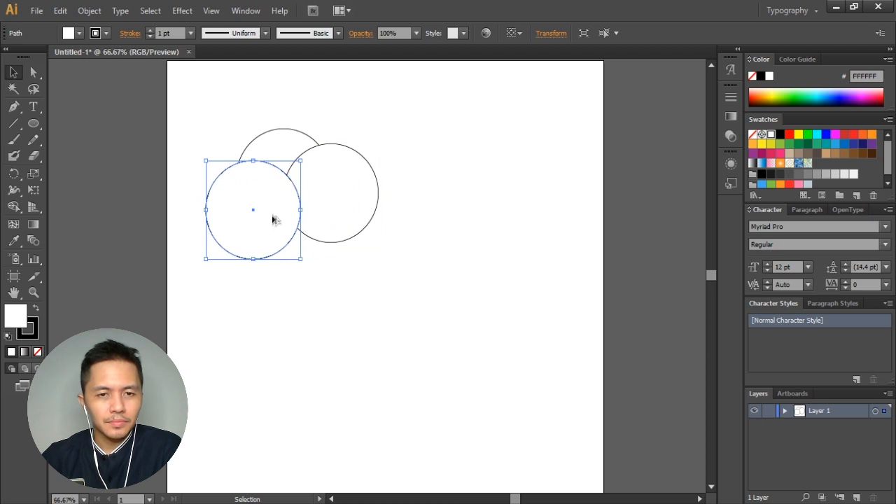
# Shrink the lower-left circle and shift it outward, and move the lower-right circle further down to shape the cloud
pyautogui.moveTo(206, 258); pyautogui.dragTo(231, 233)
pyautogui.moveTo(268, 209); pyautogui.dragTo(246, 214)
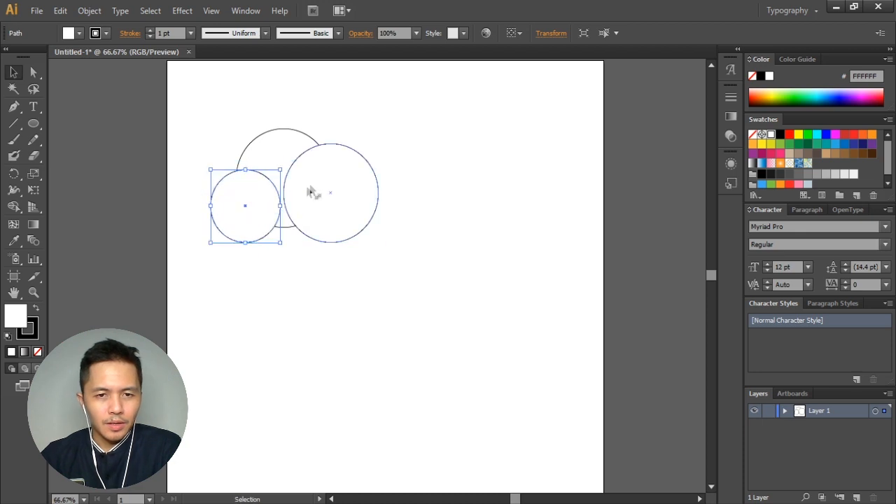
pyautogui.moveTo(335, 194); pyautogui.dragTo(321, 209)
pyautogui.moveTo(325, 243); pyautogui.dragTo(333, 250)
pyautogui.click(253, 238)
pyautogui.click(31, 127)
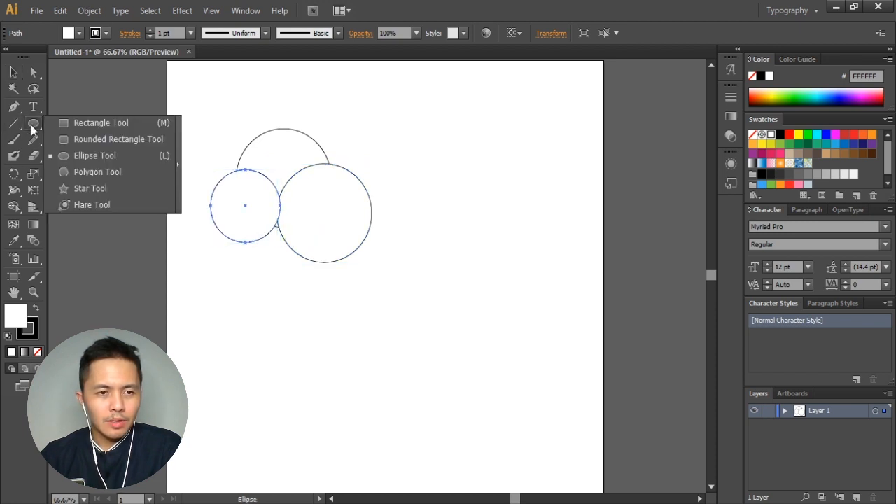
pyautogui.click(101, 138)
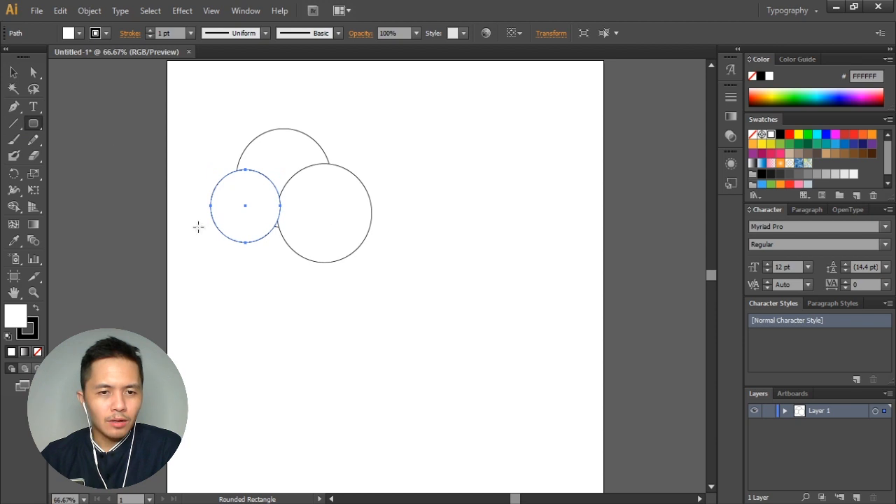
pyautogui.moveTo(182, 206); pyautogui.dragTo(411, 264)
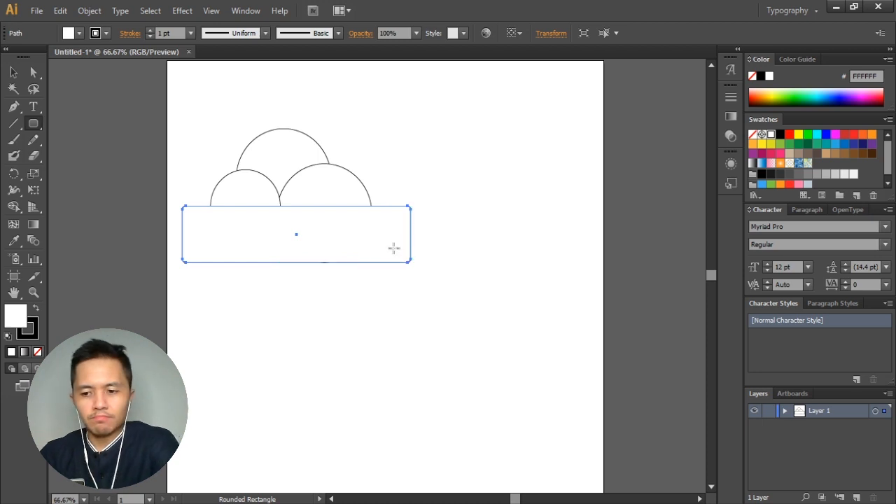
pyautogui.hotkey('ctrl', 'z')
# Draw two small circles with the Ellipse tool, one at each outer edge of the cloud
pyautogui.press('l')
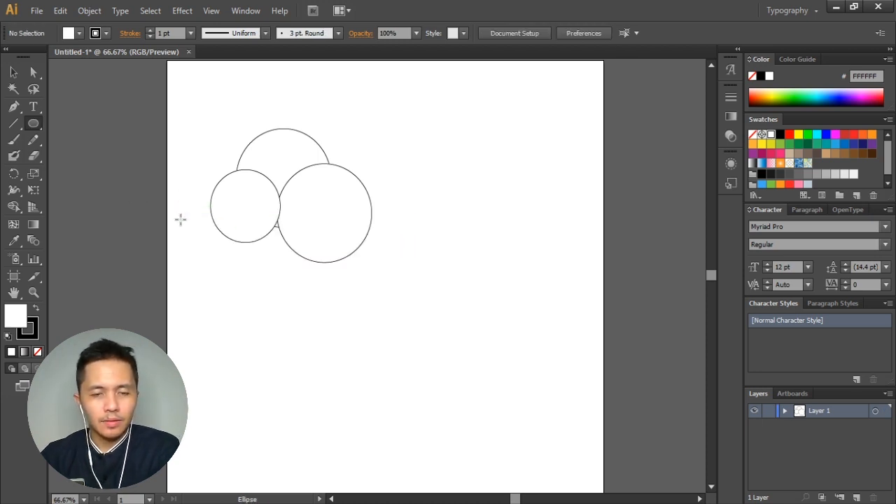
pyautogui.moveTo(182, 206)
pyautogui.mouseDown()
pyautogui.moveTo(234, 245)
pyautogui.moveTo(239, 239)
pyautogui.moveTo(224, 249)
pyautogui.mouseUp()
pyautogui.moveTo(348, 215); pyautogui.dragTo(385, 236)
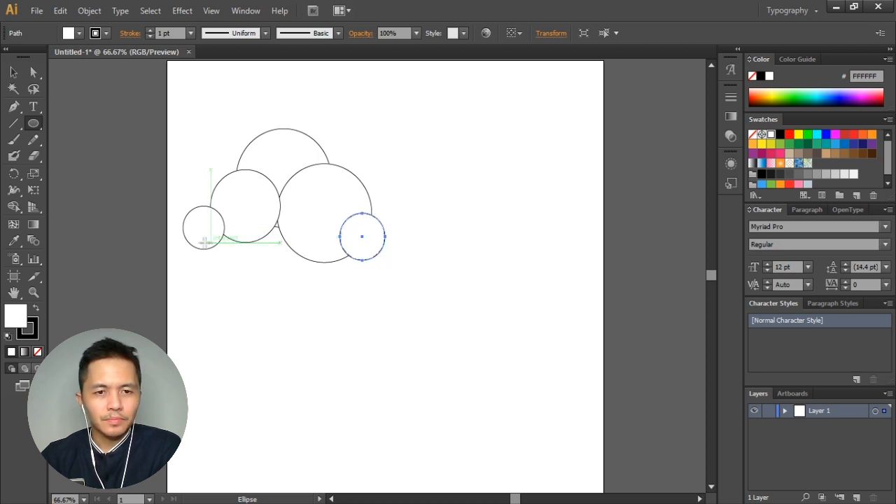
# Draw a rectangle across the cloud's base, spanning from the left small circle to the right one
pyautogui.press('m')
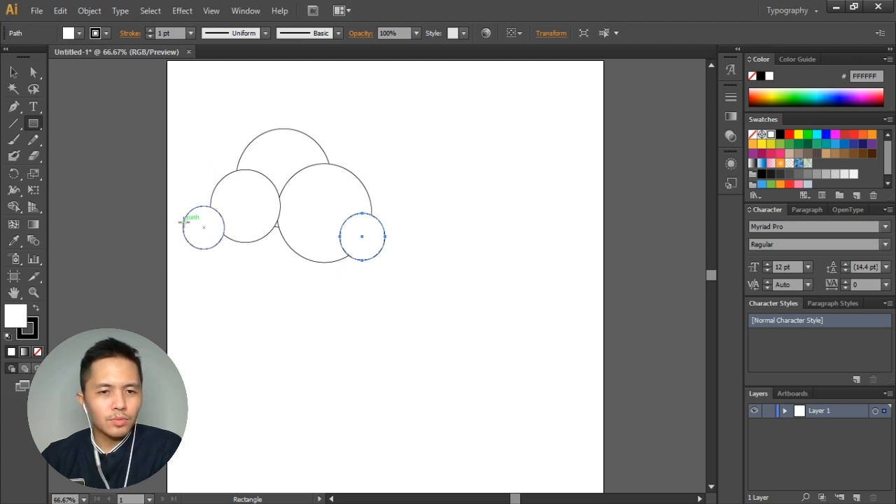
pyautogui.moveTo(183, 223); pyautogui.dragTo(385, 267)
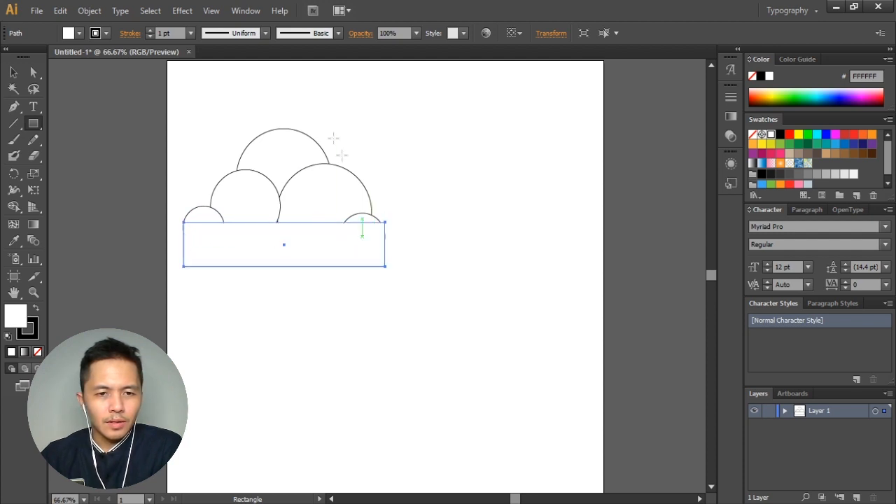
pyautogui.press('v')
# Apply a Round Corners effect with a 56 px radius to the base rectangle and widen it evenly beyond both sides of the cloud
pyautogui.click(189, 11)
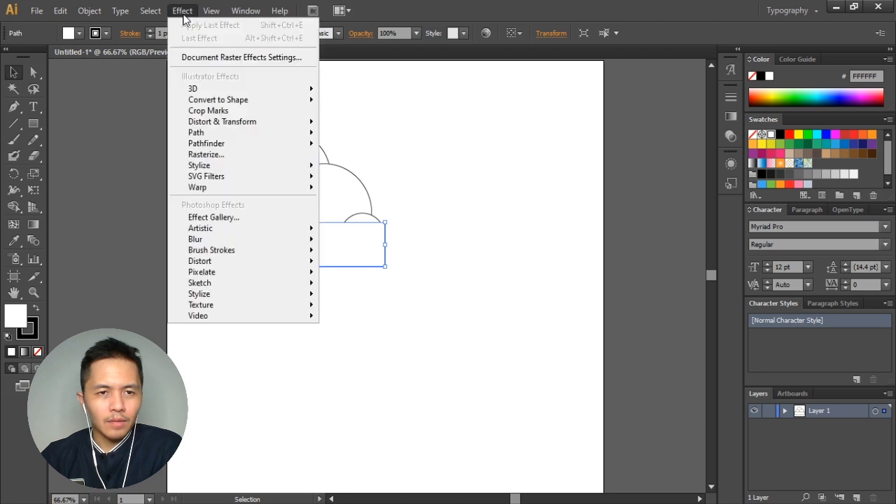
pyautogui.moveTo(261, 168)
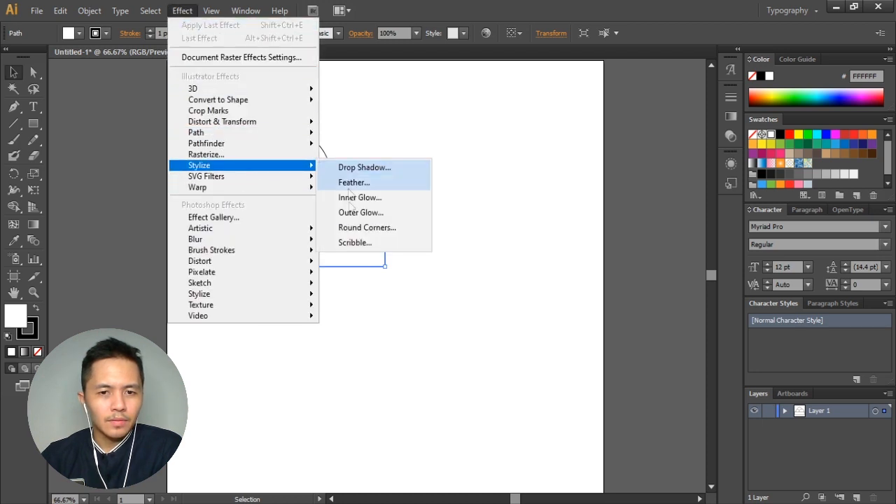
pyautogui.click(357, 229)
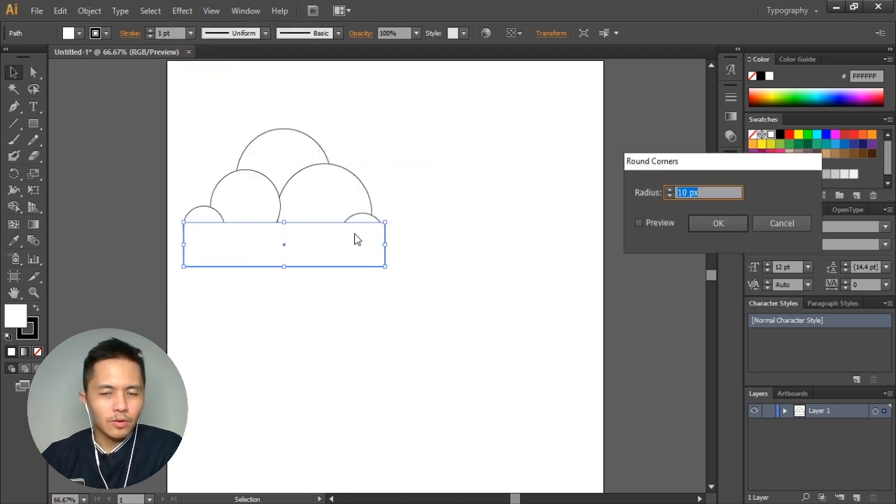
pyautogui.click(639, 222)
pyautogui.click(669, 190)
pyautogui.click(668, 189)
pyautogui.click(669, 190)
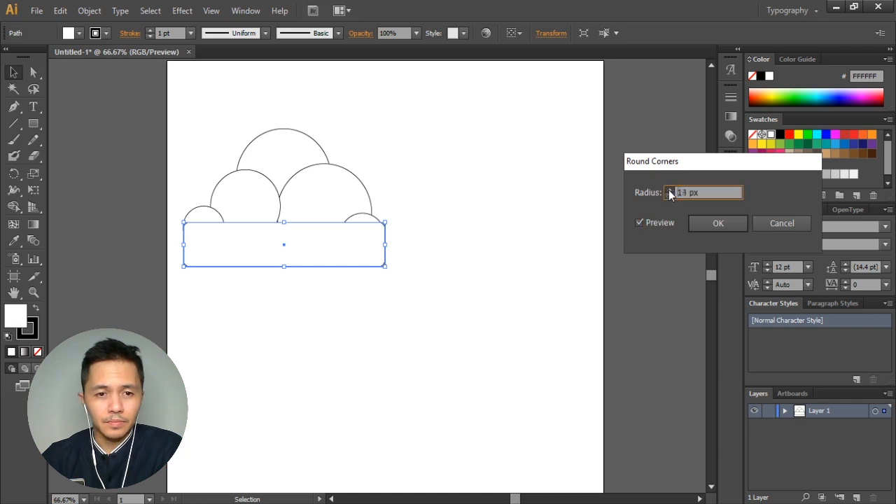
pyautogui.moveTo(669, 190); pyautogui.dragTo(669, 190)
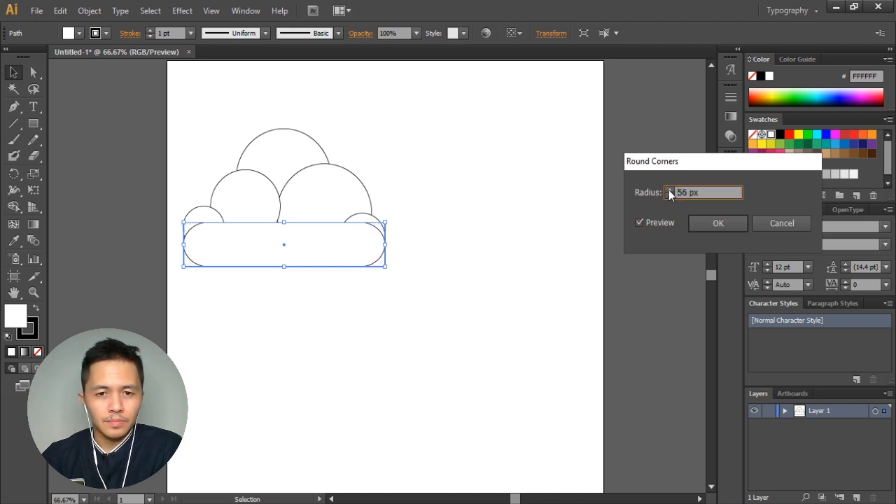
pyautogui.click(705, 220)
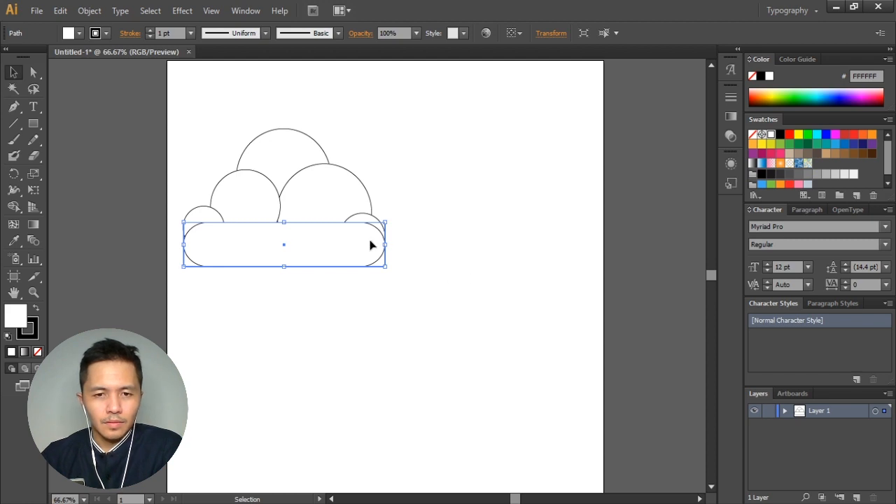
pyautogui.moveTo(384, 245); pyautogui.dragTo(417, 246)
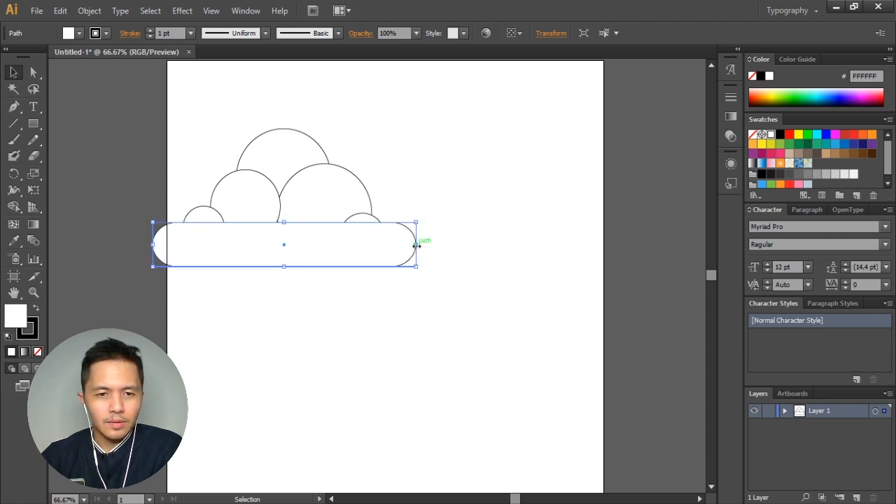
# Move all the cloud shapes up and right so they sit fully on the artboard, and group them
pyautogui.moveTo(455, 304); pyautogui.dragTo(96, 118)
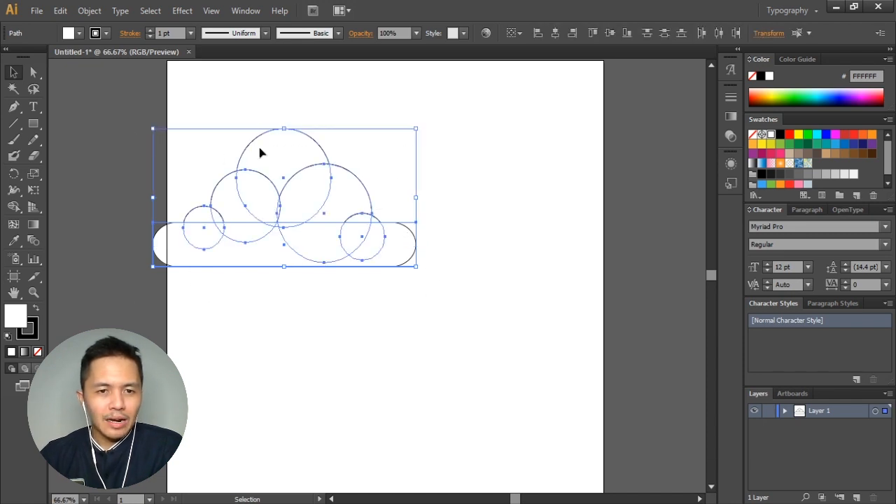
pyautogui.moveTo(254, 146); pyautogui.dragTo(290, 118)
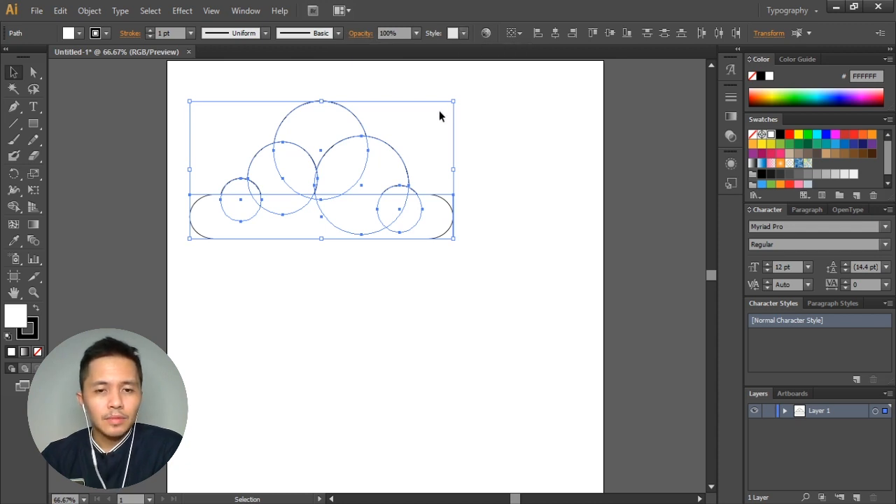
pyautogui.press('ctrl')
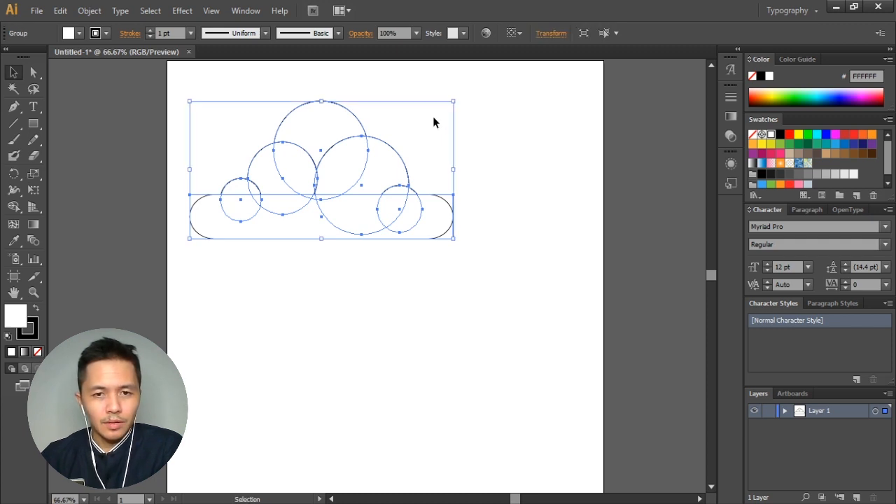
# Remove the cloud group's stroke and fill it with the light gray swatch F2F2F2
pyautogui.click(728, 99)
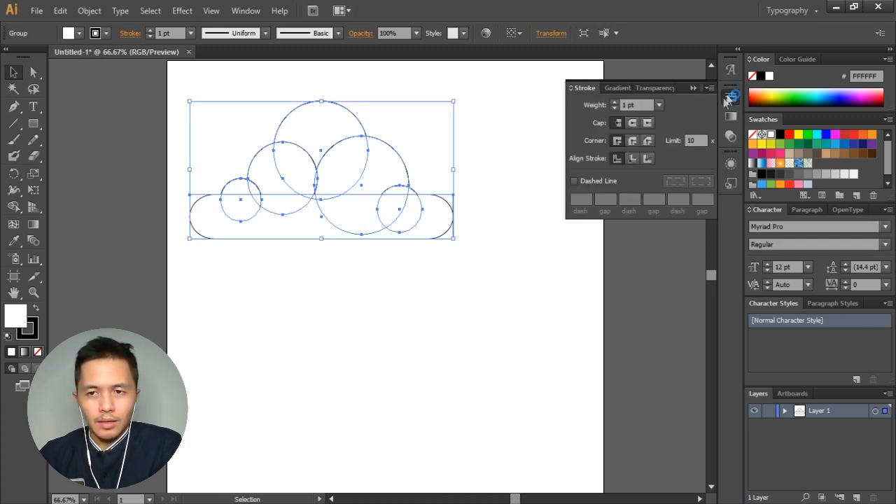
pyautogui.click(613, 108)
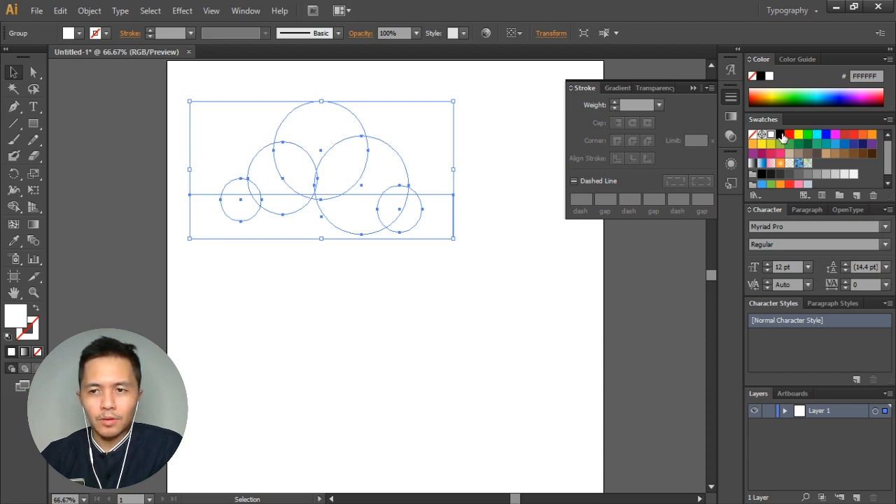
pyautogui.click(850, 173)
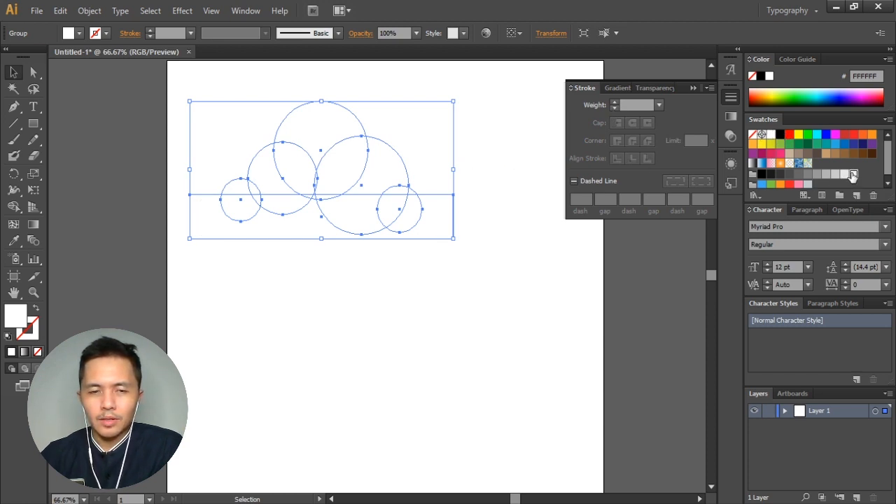
pyautogui.click(306, 310)
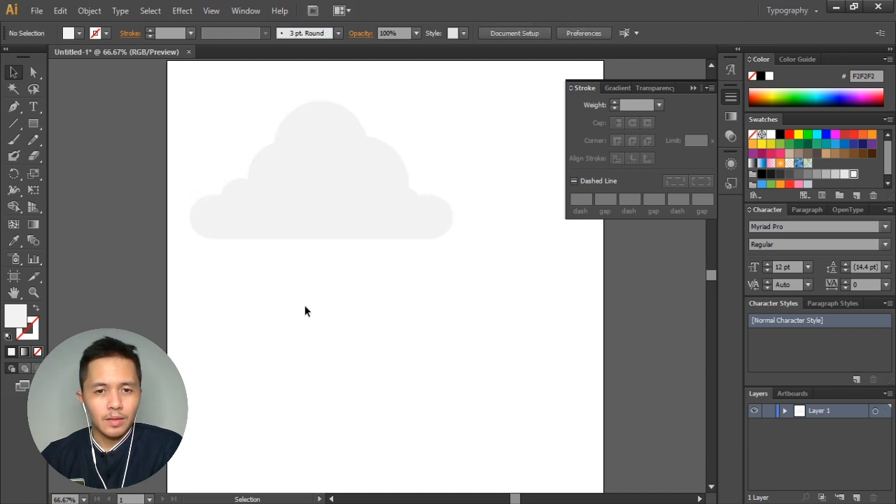
# Draw a rectangle of about 1048 × 1036 px covering the whole artboard and fill it with blue 3FA9F5
pyautogui.hotkey('ctrl', '-')
pyautogui.press('m')
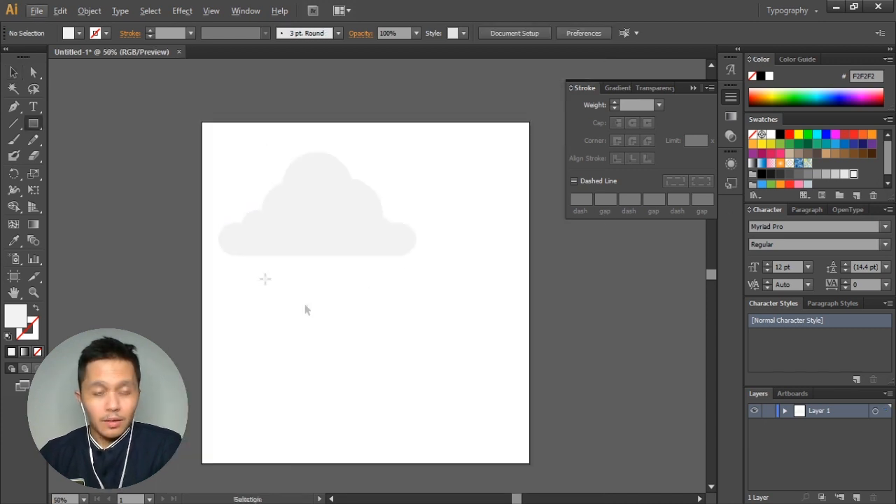
pyautogui.moveTo(193, 114); pyautogui.dragTo(536, 467)
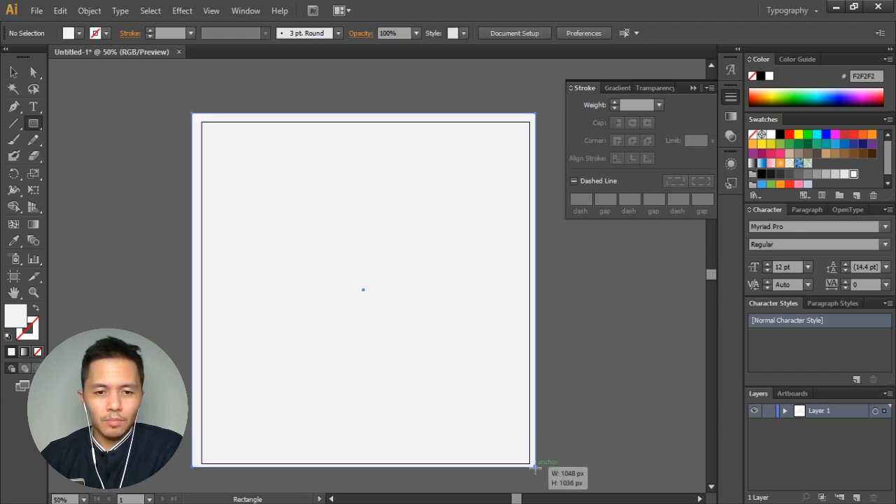
pyautogui.click(762, 184)
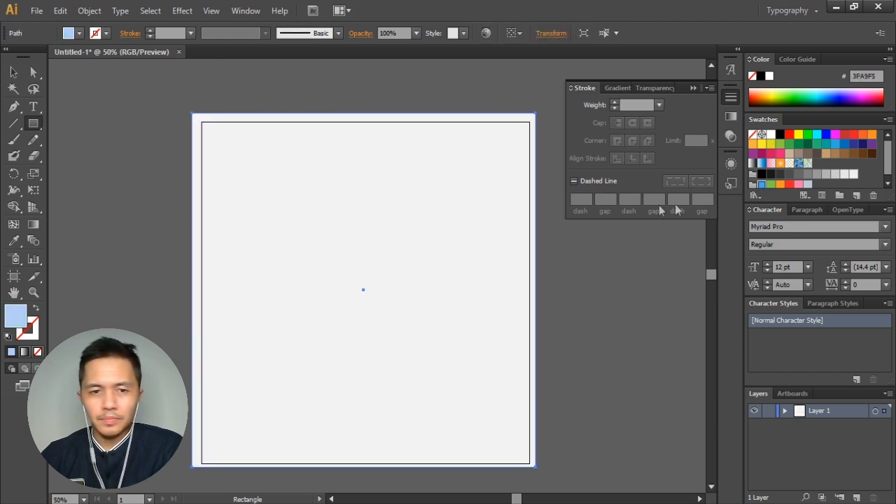
# Nudge the blue rectangle down to center it over the artboard and send it behind the cloud
pyautogui.press('v')
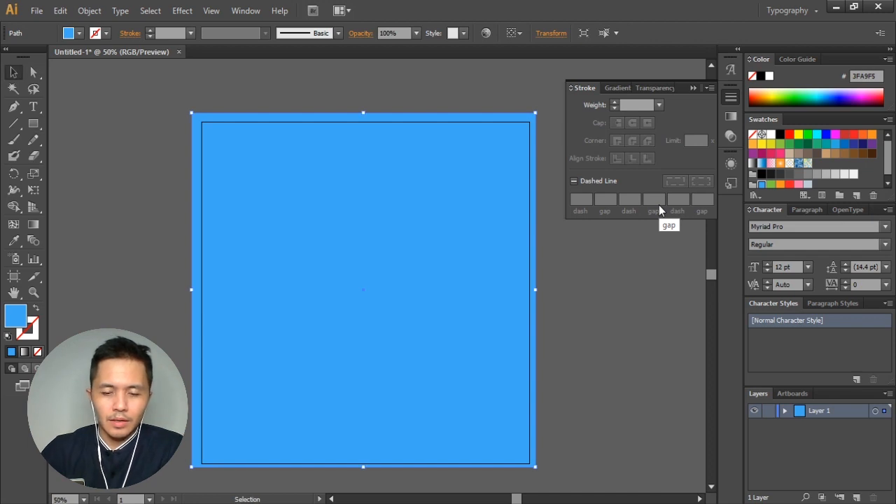
pyautogui.hotkey('shift', 'Down')
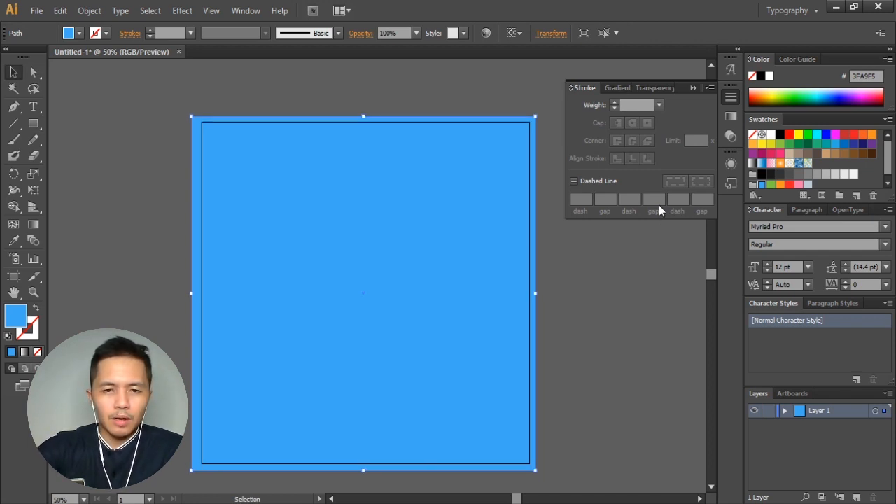
pyautogui.hotkey('ctrl', 'shift', '[')
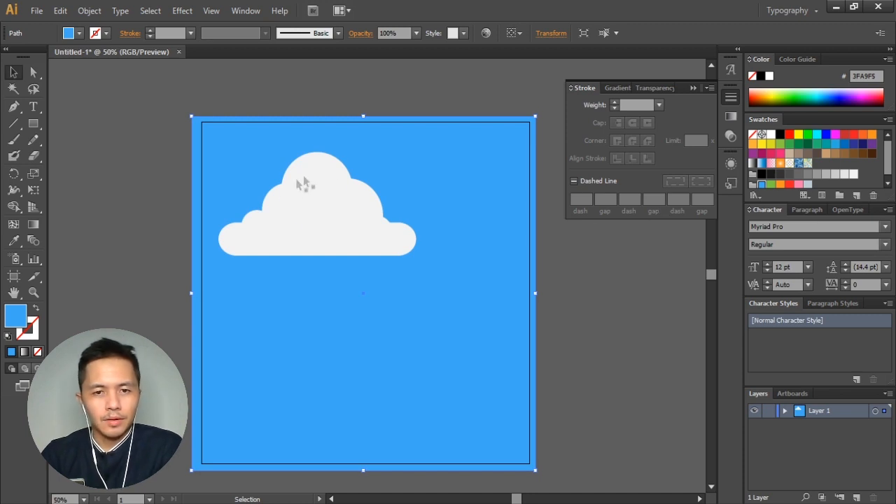
pyautogui.click(302, 200)
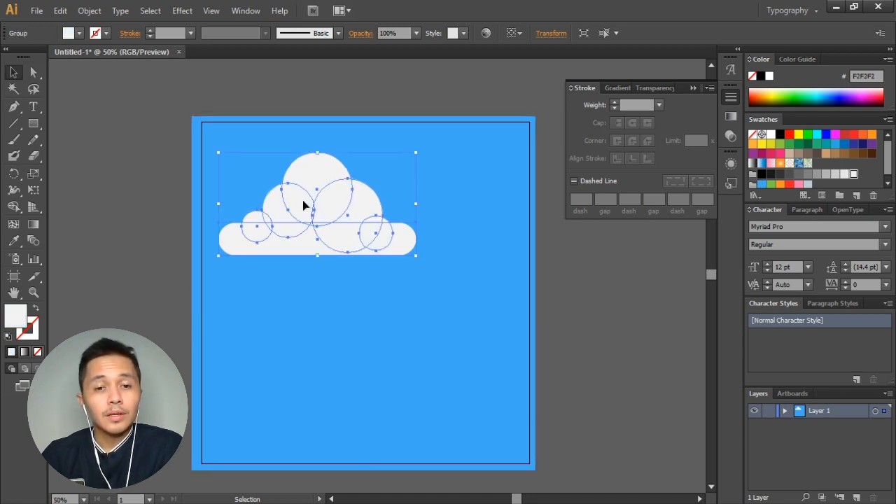
pyautogui.click(140, 213)
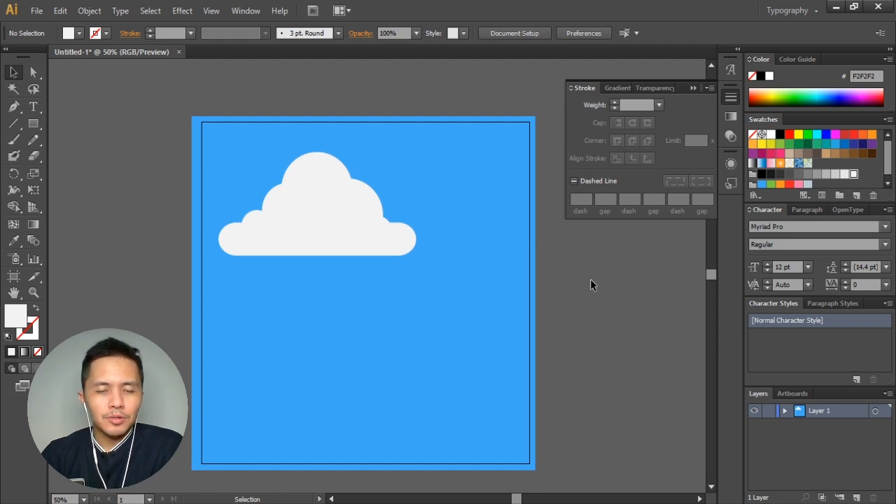
# Draw seven overlapping, staggered light gray rectangles of varying widths below the round cloud to block out a second cloud
pyautogui.click(33, 123)
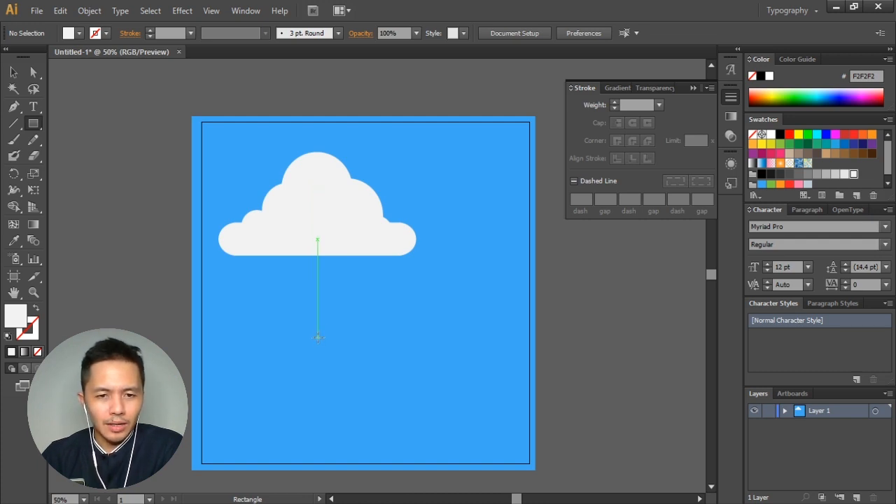
pyautogui.moveTo(348, 309); pyautogui.dragTo(472, 339)
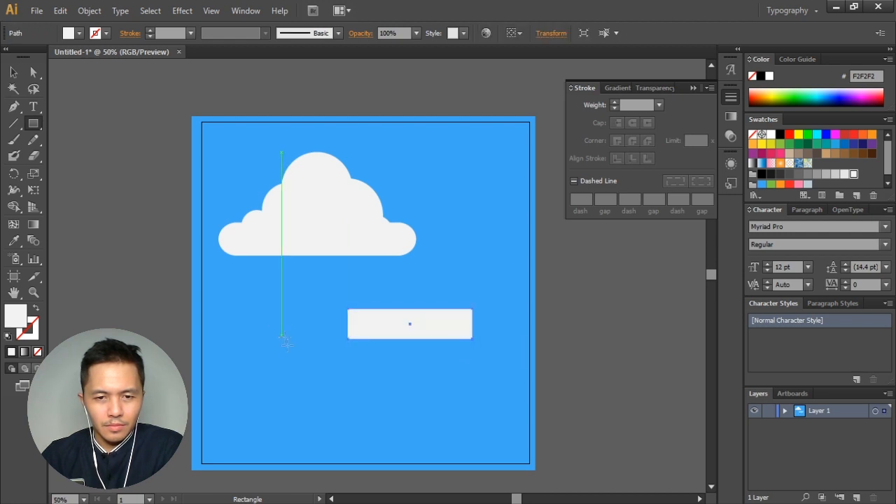
pyautogui.moveTo(308, 334); pyautogui.dragTo(453, 378)
pyautogui.moveTo(312, 374); pyautogui.dragTo(454, 405)
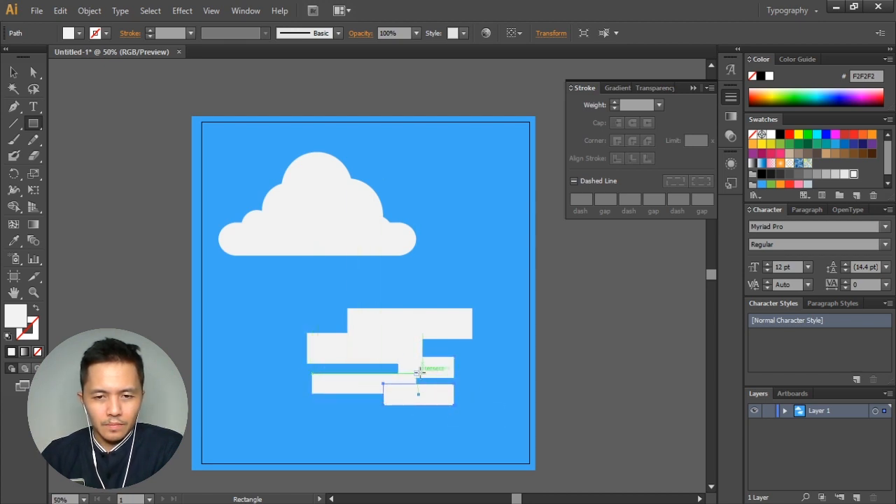
pyautogui.moveTo(447, 352); pyautogui.dragTo(496, 376)
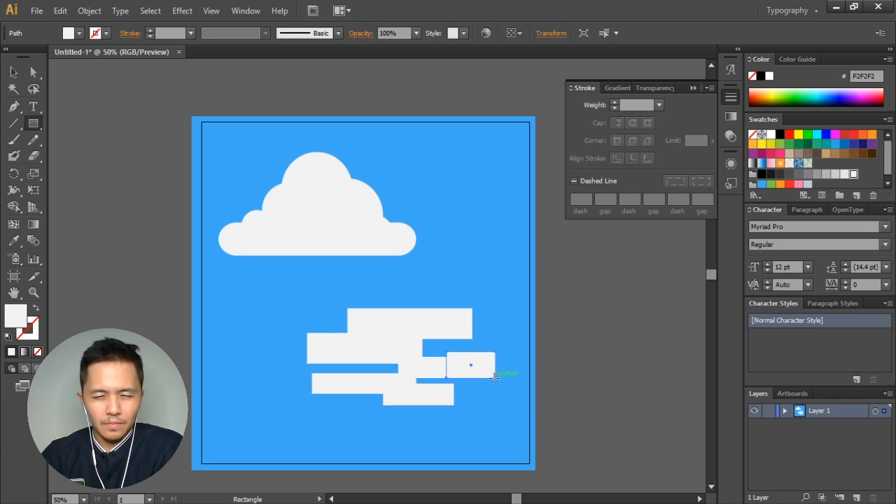
pyautogui.moveTo(384, 289); pyautogui.dragTo(438, 324)
# Select all the staggered rectangles without the blue background and group them
pyautogui.press('v')
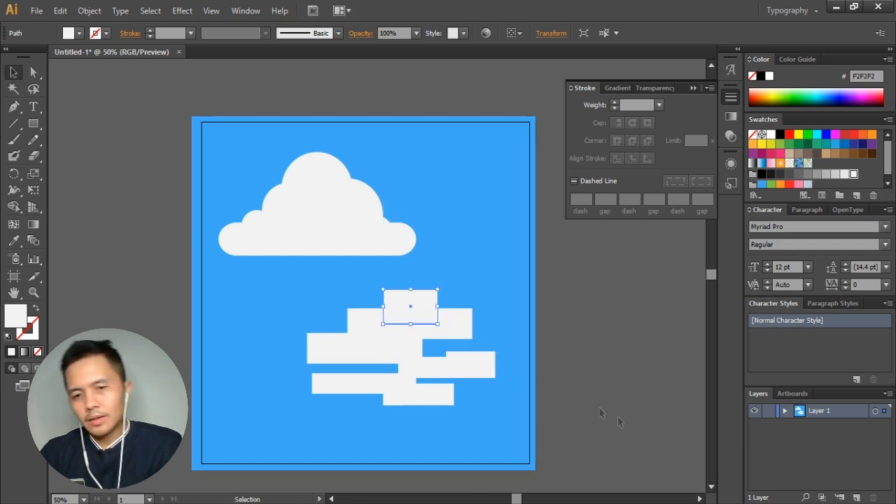
pyautogui.moveTo(573, 441); pyautogui.dragTo(277, 283)
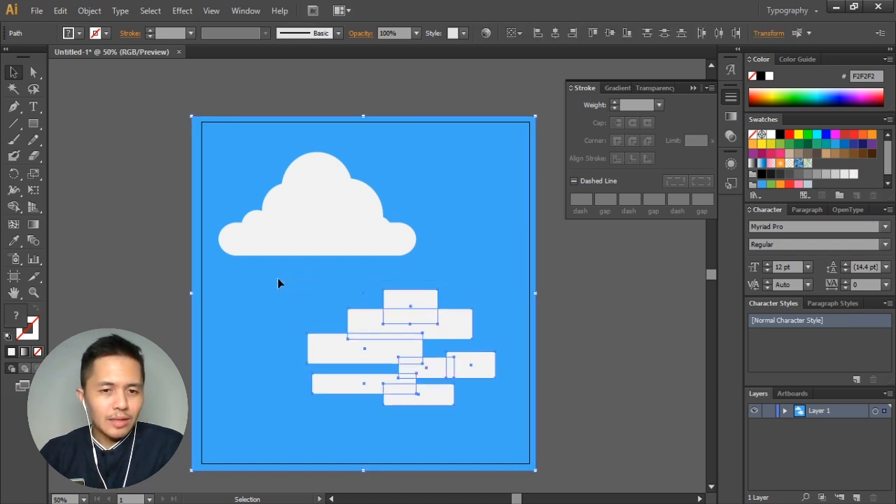
pyautogui.keyDown('shift'); pyautogui.click(313, 308); pyautogui.keyUp('shift')
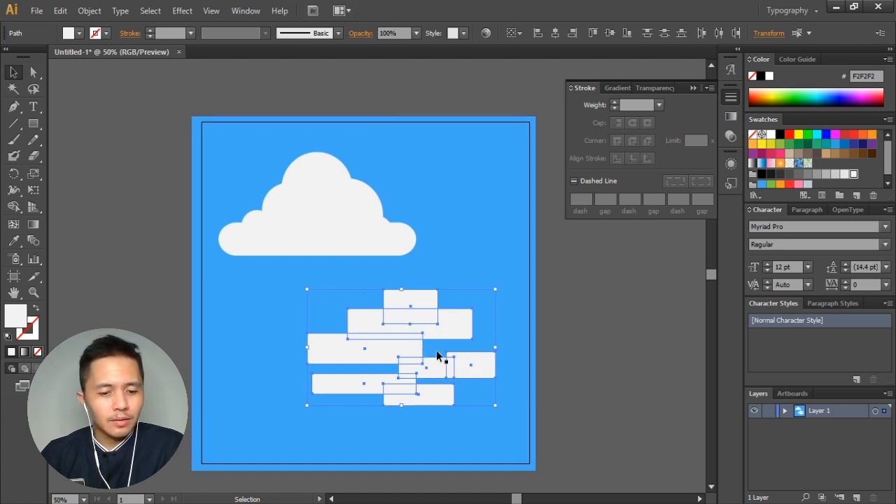
pyautogui.hotkey('ctrl', 'g')
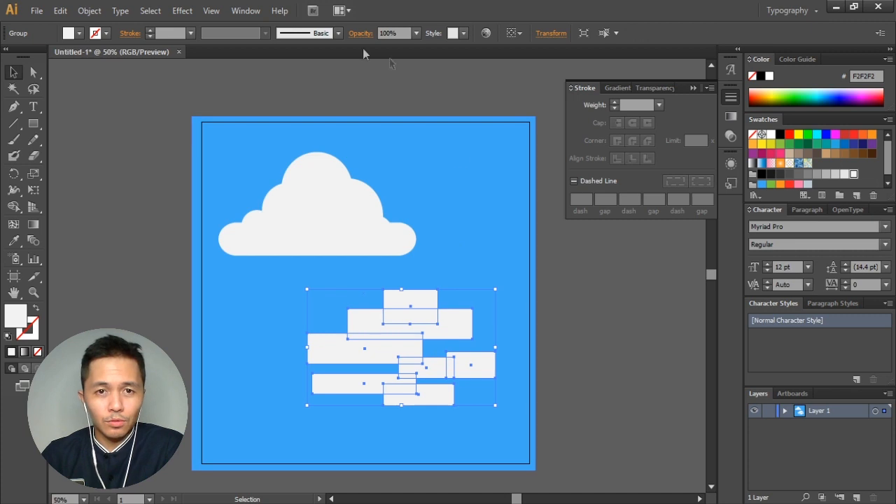
pyautogui.click(182, 10)
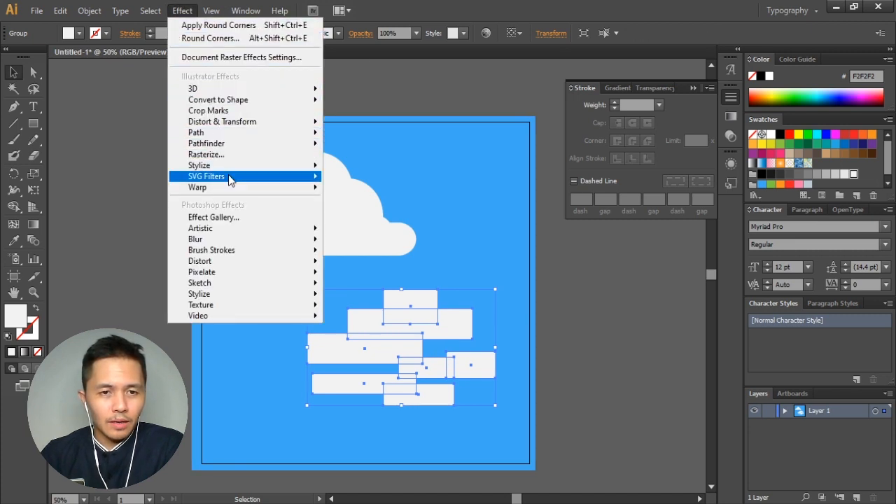
pyautogui.click(377, 230)
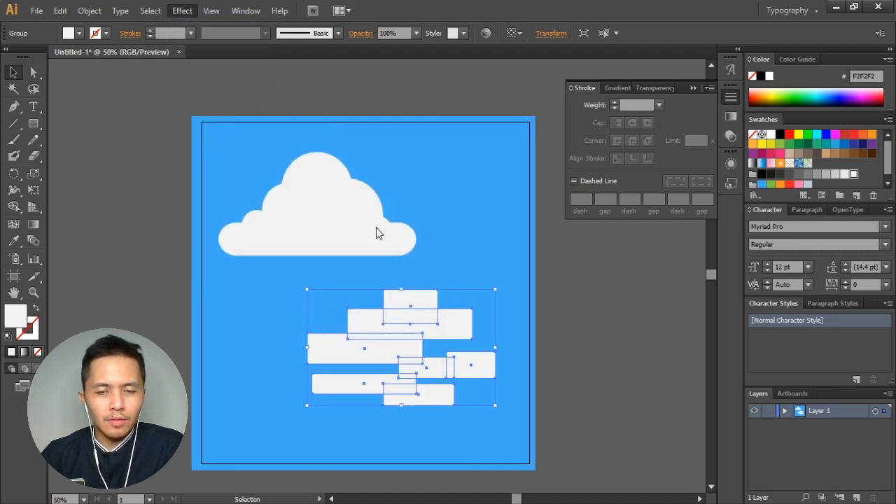
pyautogui.click(639, 224)
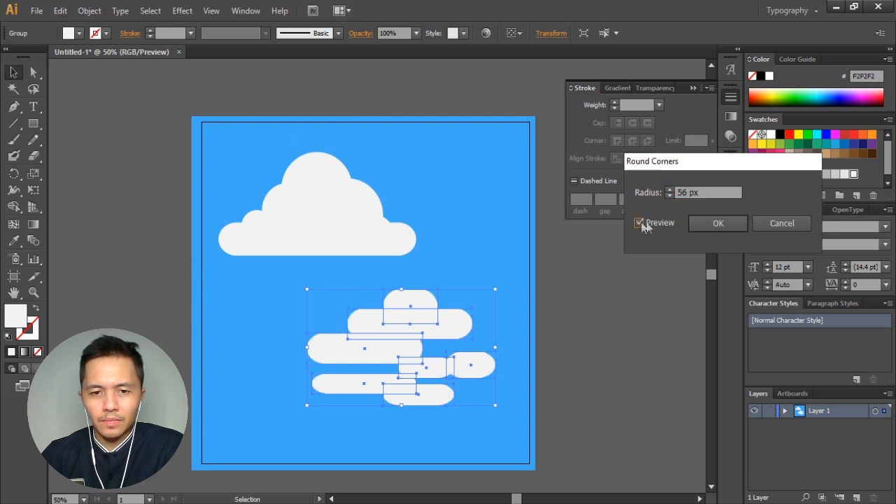
pyautogui.click(670, 195)
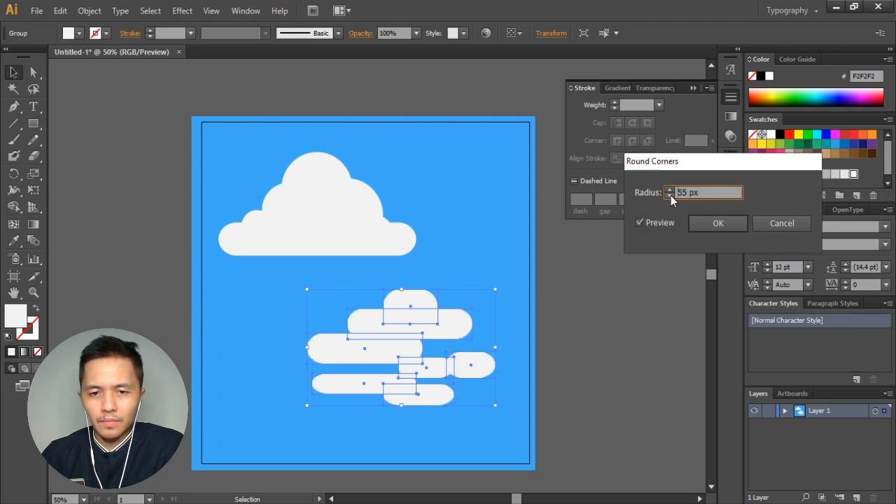
pyautogui.click(780, 223)
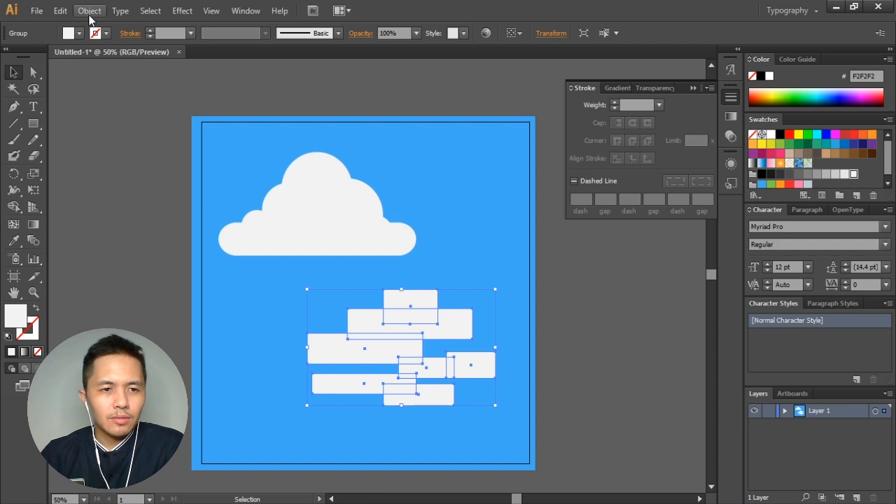
# Unite the grouped rectangles into one shape with Pathfinder and deselect it
pyautogui.click(246, 10)
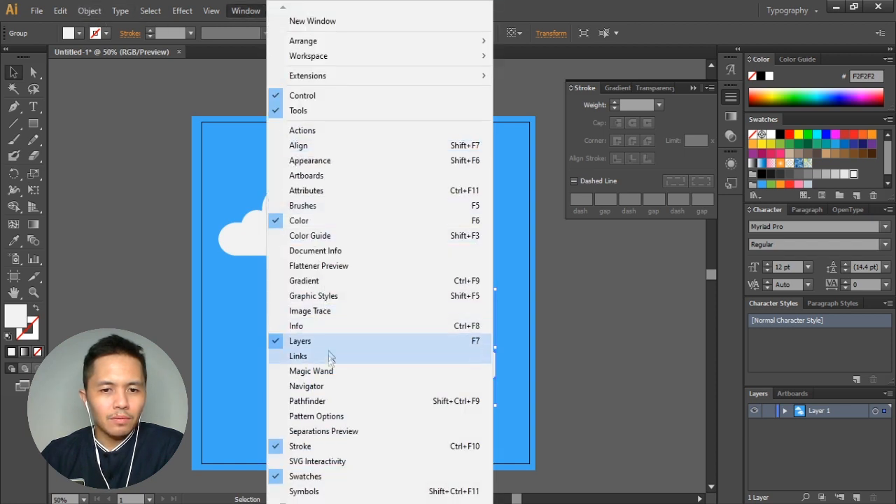
pyautogui.click(325, 399)
pyautogui.click(315, 169)
pyautogui.click(584, 342)
# Apply the Round Corners effect with a 23 px radius to the united rectangle cloud, previewing the result
pyautogui.click(439, 338)
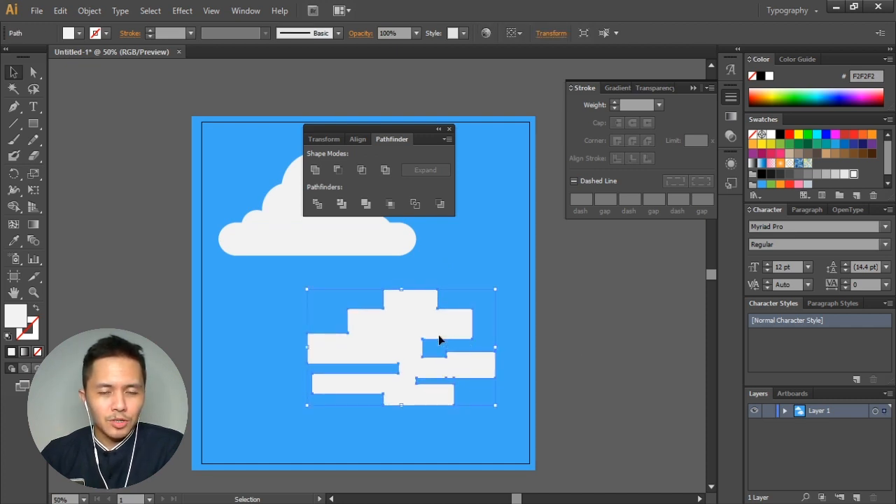
pyautogui.click(178, 11)
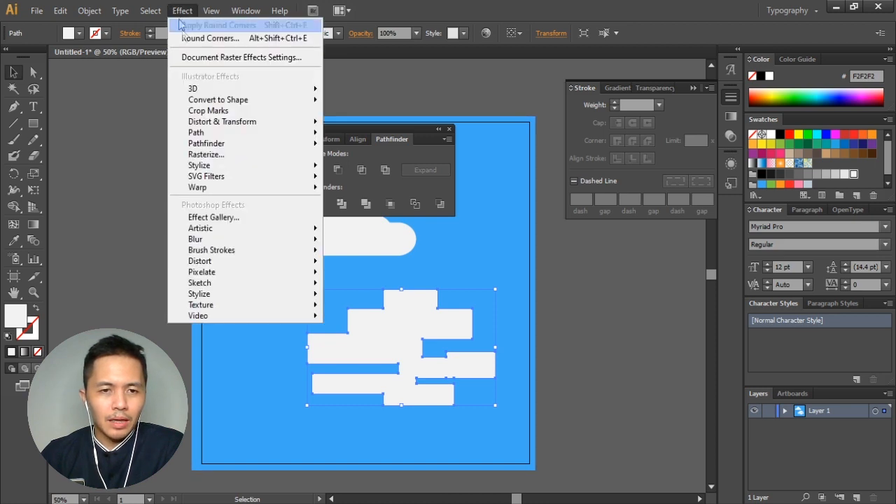
pyautogui.moveTo(248, 166)
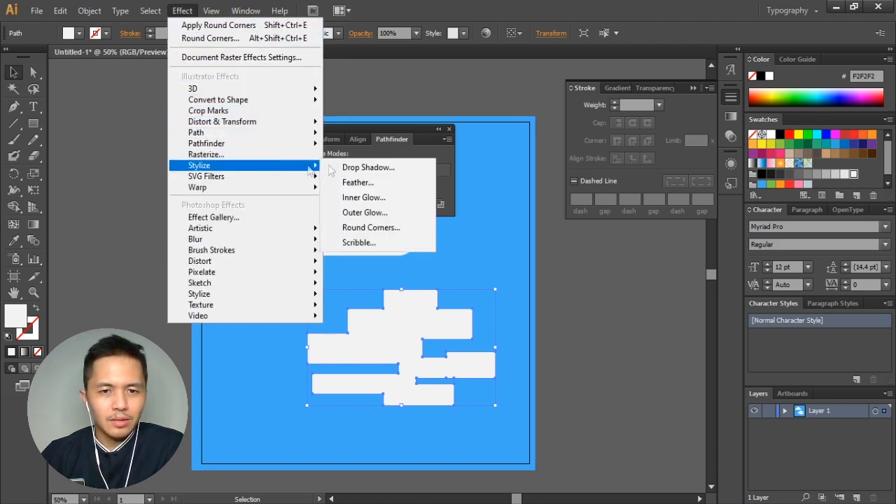
pyautogui.click(385, 228)
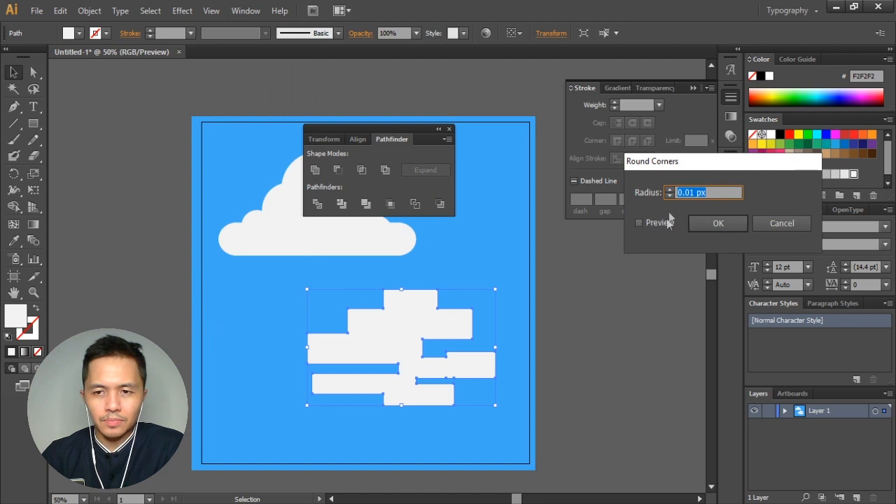
pyautogui.moveTo(679, 160); pyautogui.dragTo(637, 258)
pyautogui.click(596, 320)
pyautogui.click(626, 288)
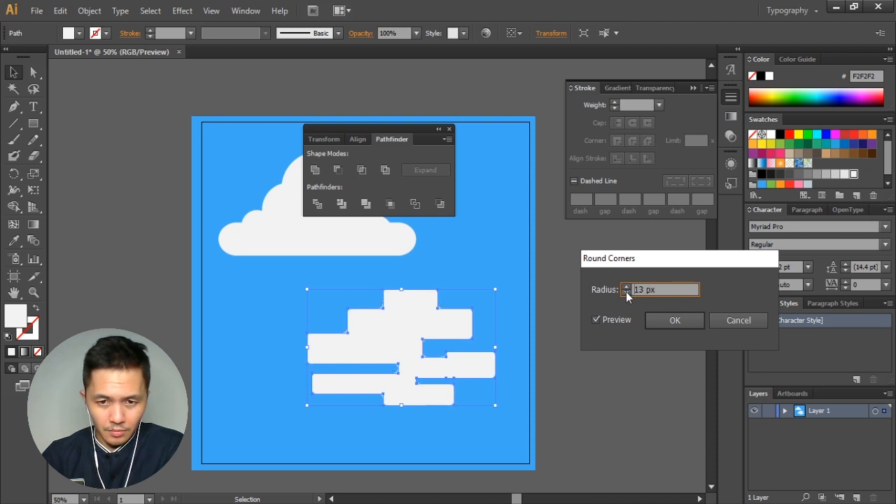
pyautogui.click(626, 291)
pyautogui.click(626, 291)
pyautogui.click(626, 291)
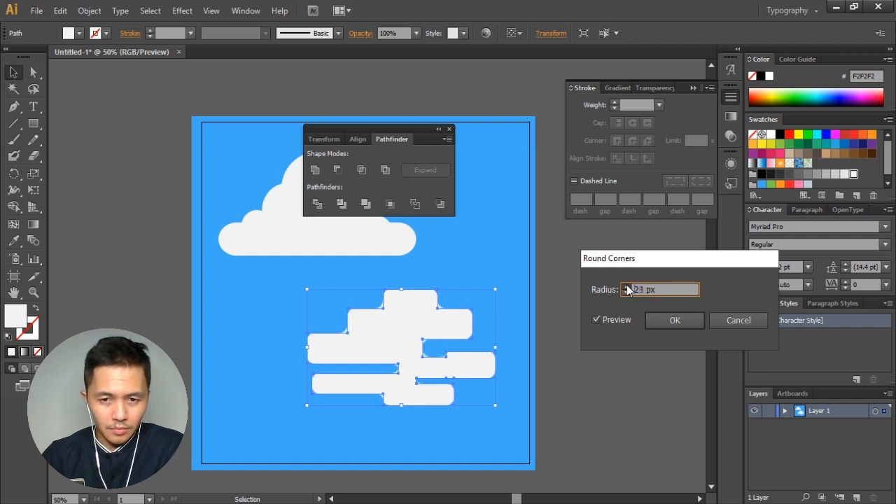
pyautogui.click(668, 323)
pyautogui.click(596, 362)
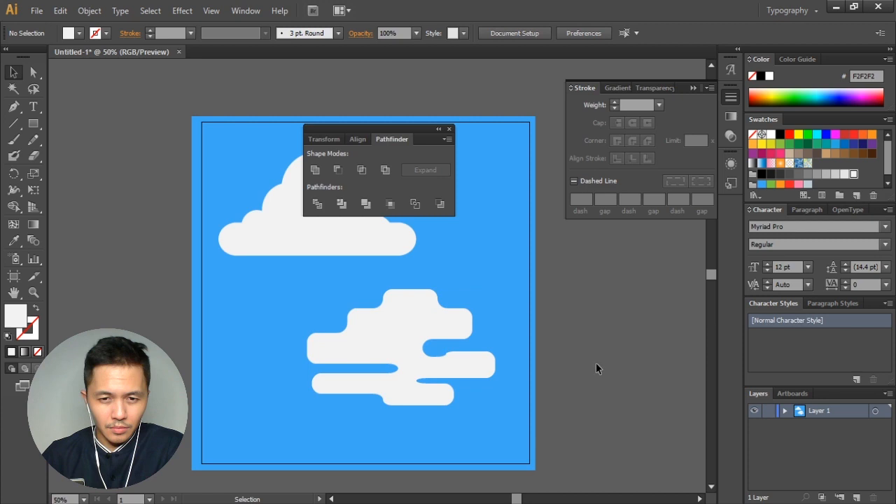
pyautogui.scroll(1, 403, 388)
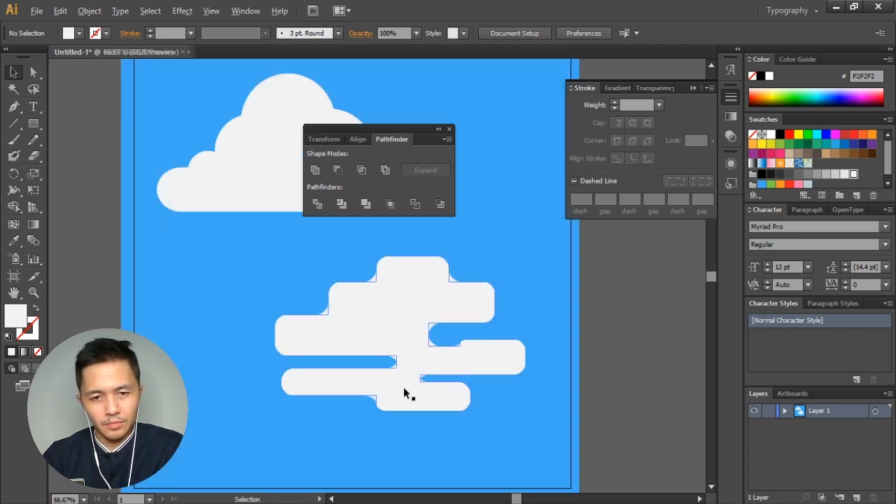
pyautogui.scroll(1, 404, 387)
pyautogui.scroll(-1, 404, 382)
pyautogui.scroll(-1, 404, 381)
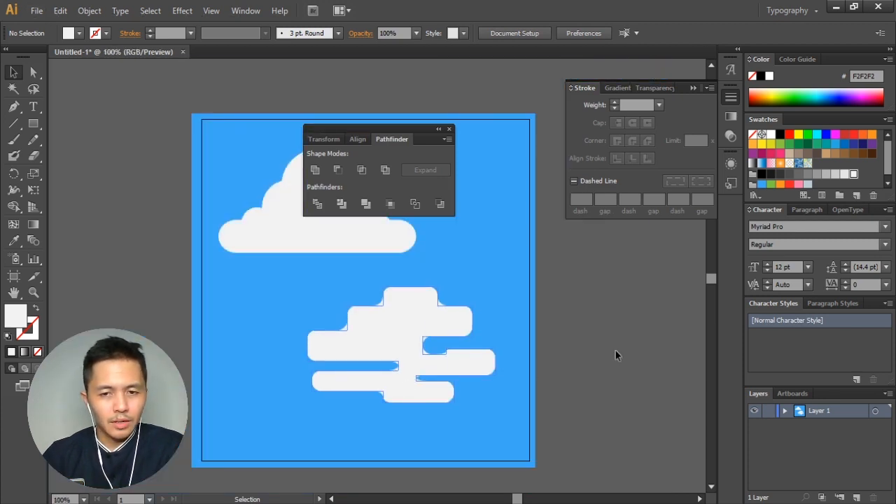
pyautogui.moveTo(526, 350); pyautogui.dragTo(581, 350)
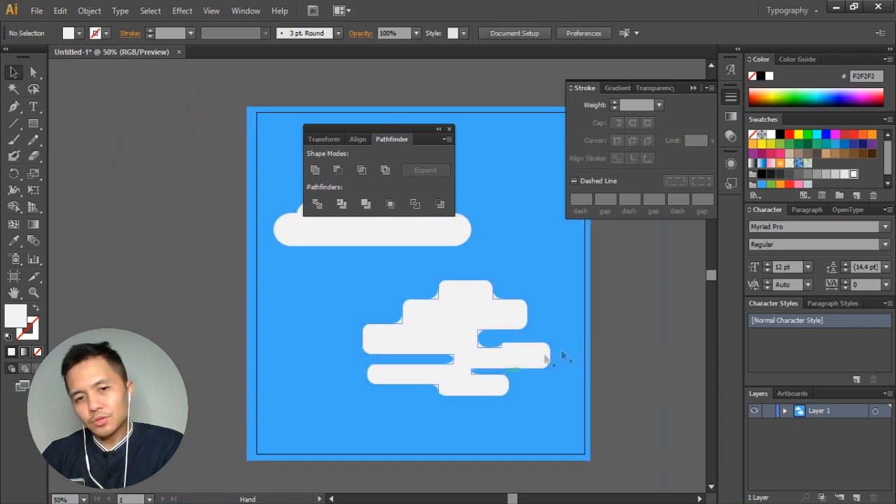
pyautogui.moveTo(470, 347); pyautogui.dragTo(438, 315)
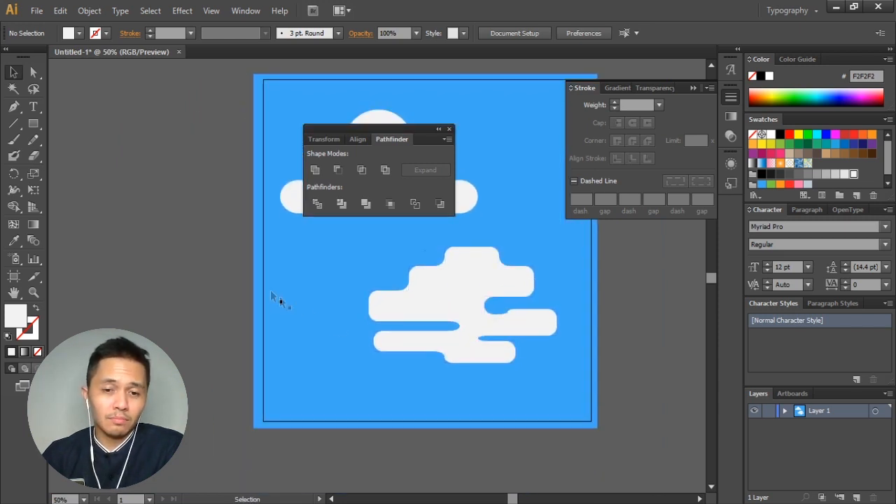
pyautogui.press('m')
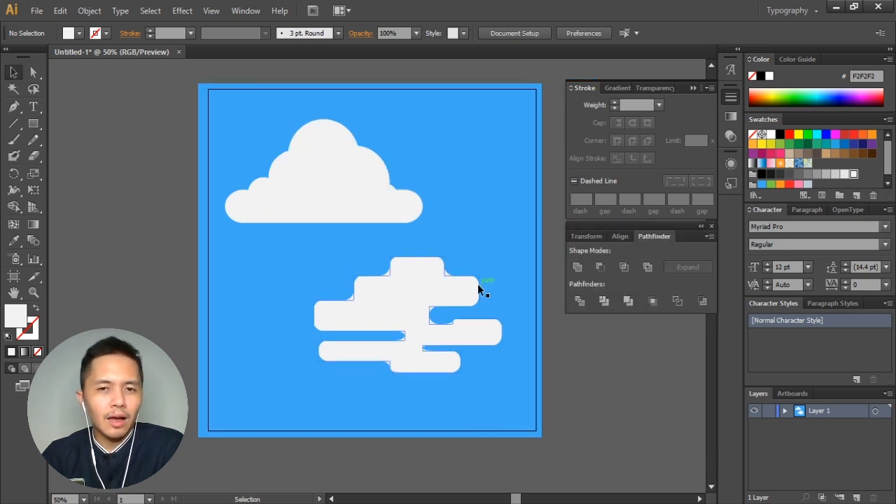